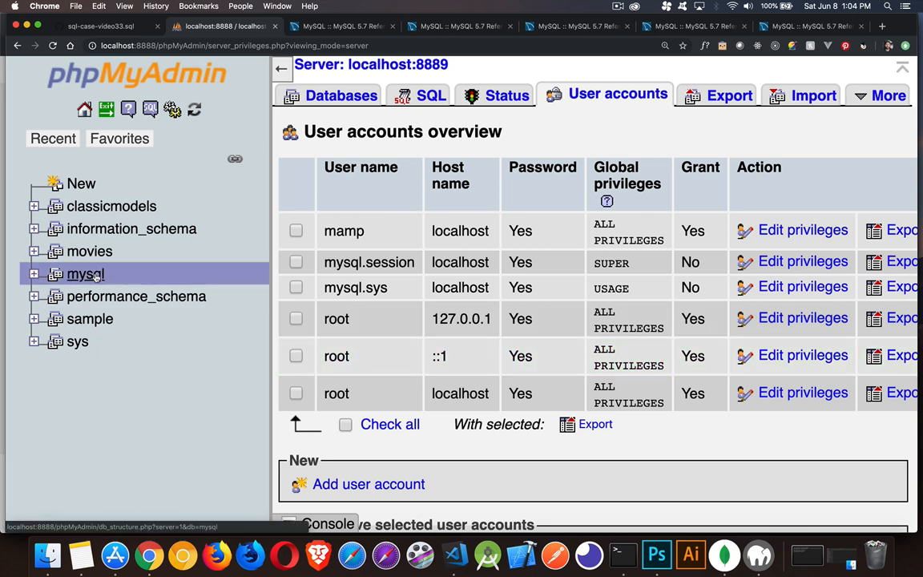
Examine the mysql database's table list down to its user table, comparing it with the user accounts overview, and collapse it again
left_click(34, 274)
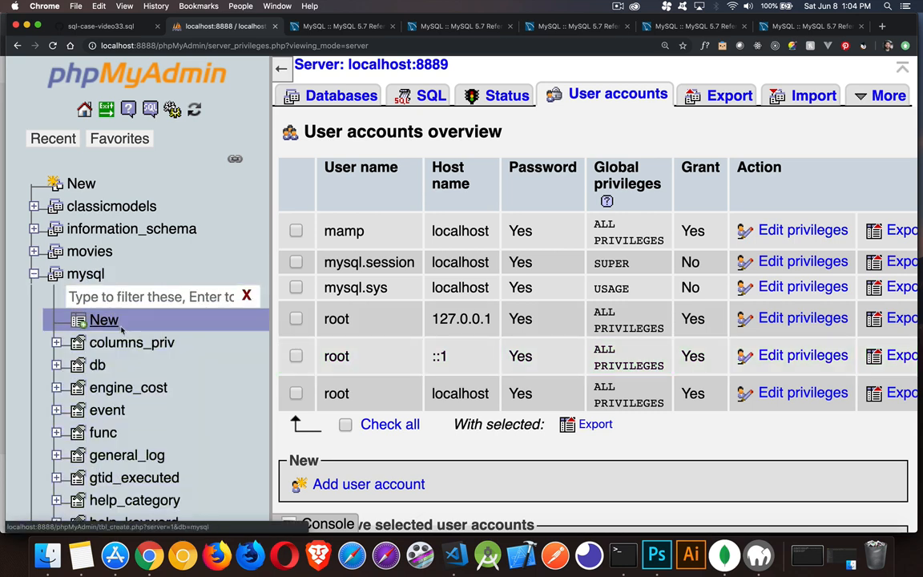
scroll(117, 320, "down", 5)
scroll(128, 353, "down", 10)
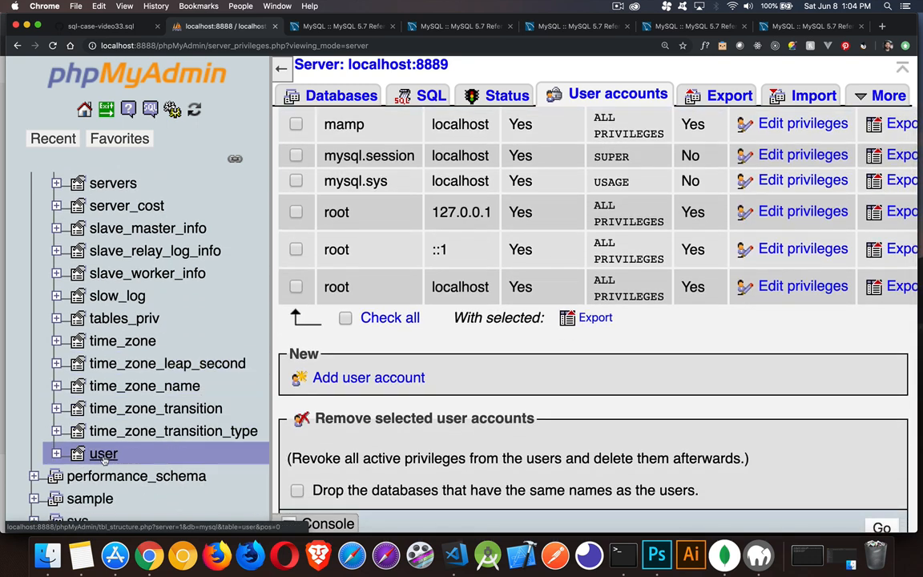
left_click(57, 453)
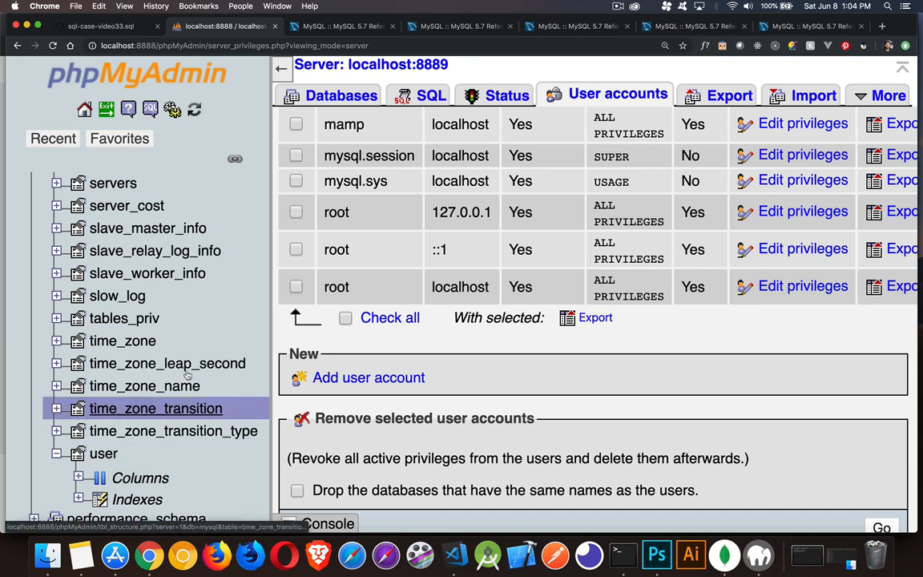
scroll(199, 362, "up", 5)
scroll(199, 362, "up", 2)
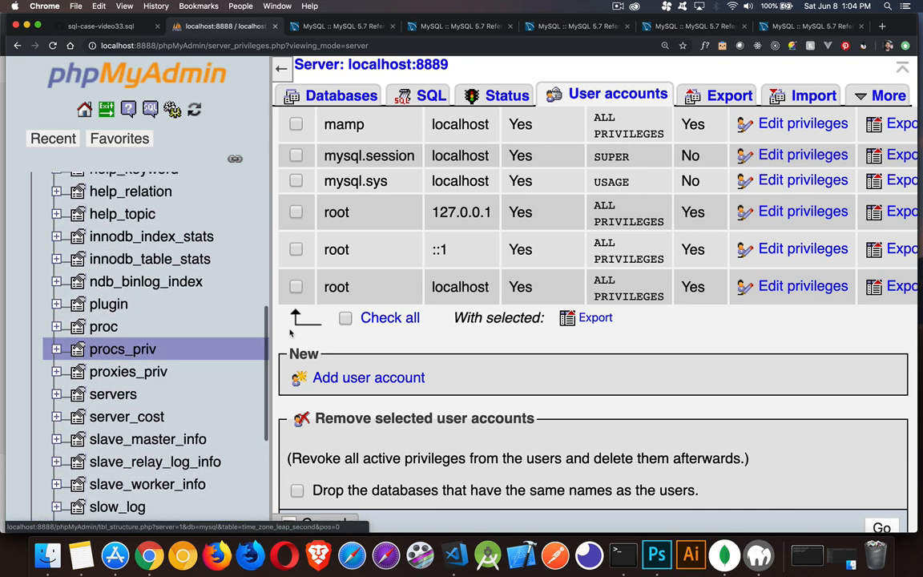
scroll(357, 314, "up", 3)
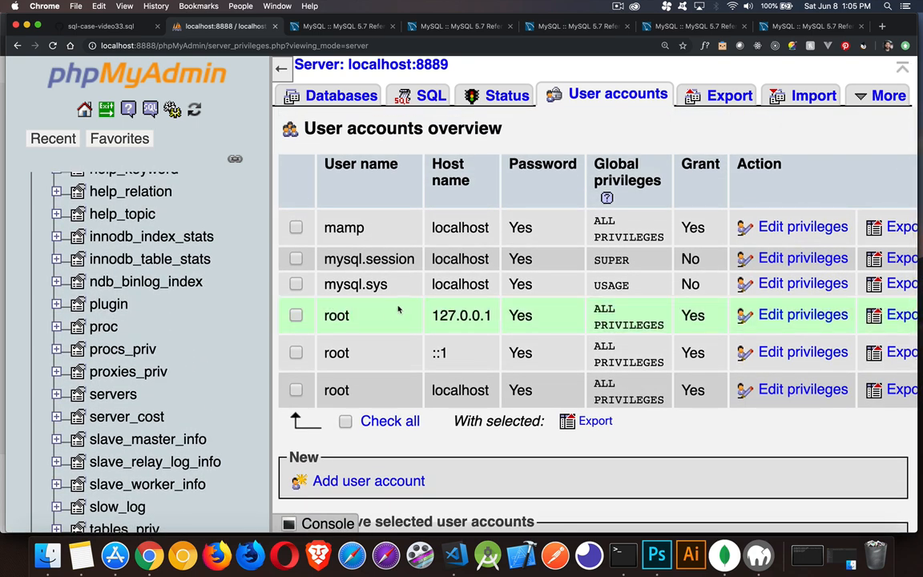
scroll(140, 273, "up", 5)
scroll(139, 274, "up", 3)
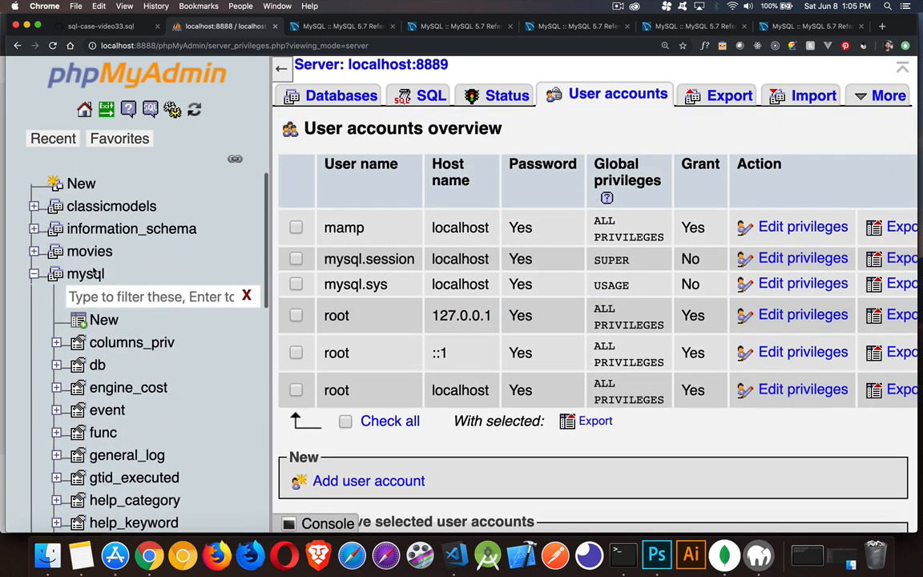
left_click(35, 273)
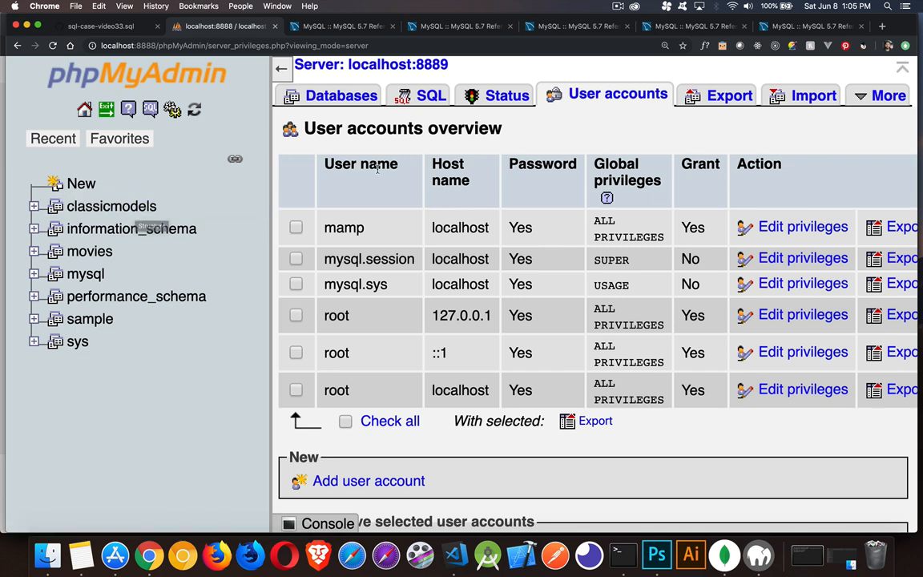
Start a new user account with the user name cars and the host name set to Local
left_click(392, 486)
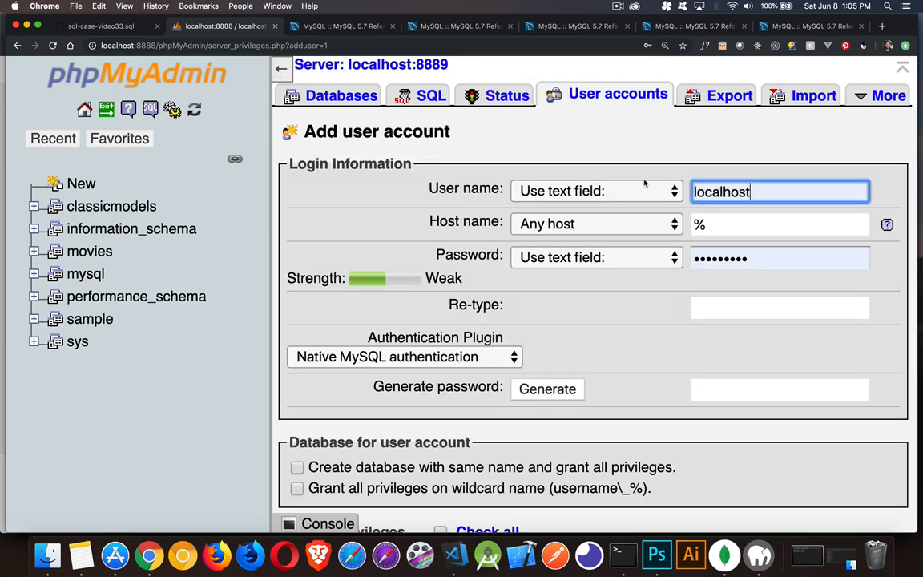
double_click(708, 191)
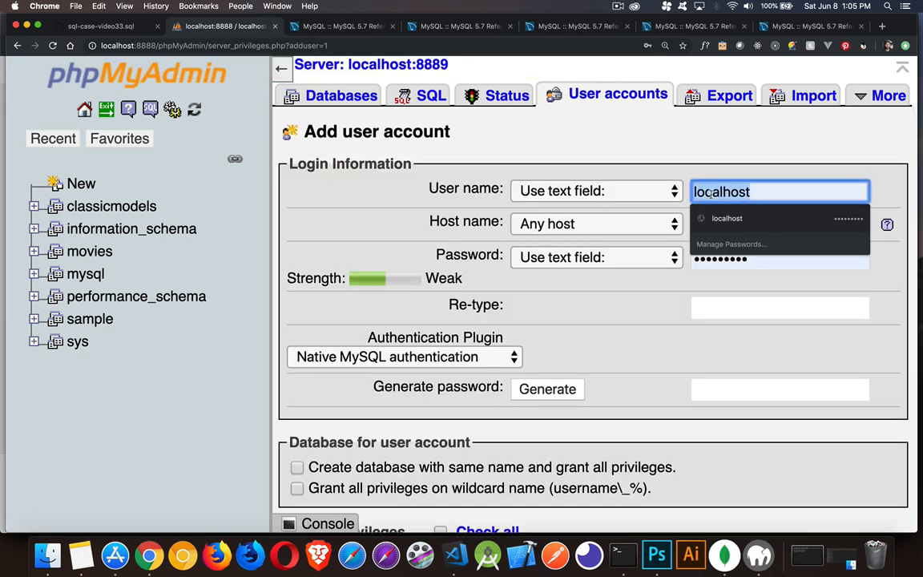
type("cars")
left_click(582, 226)
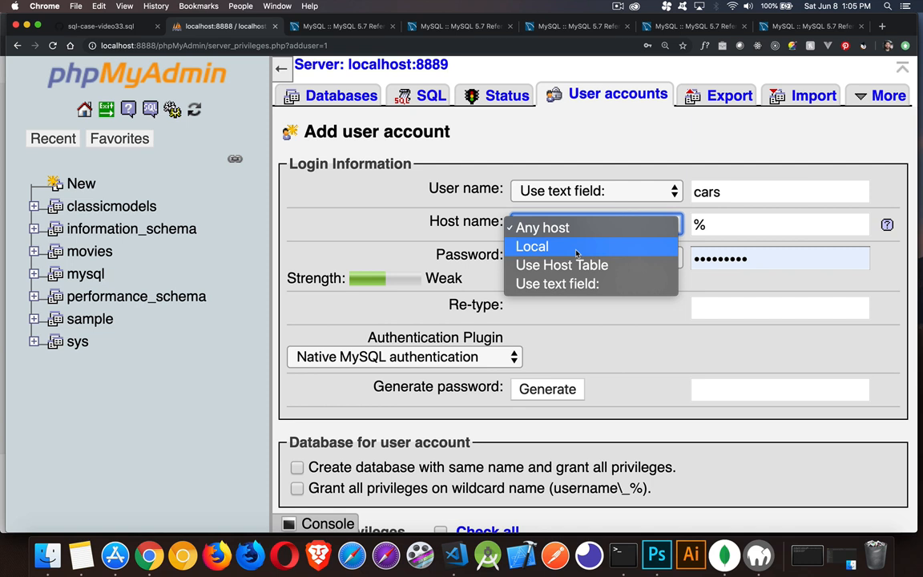
left_click(576, 247)
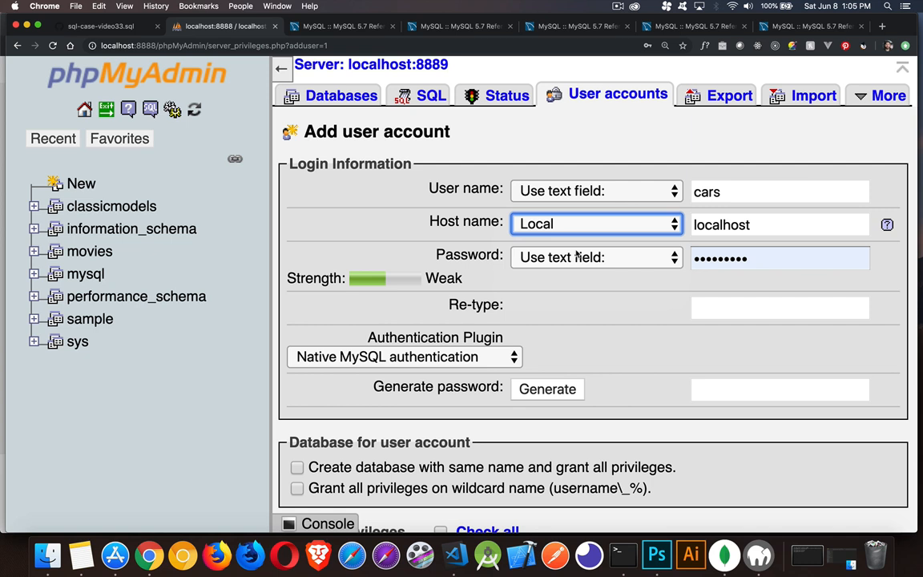
Try Any host as the account's host name and set it back to Local
left_click(662, 226)
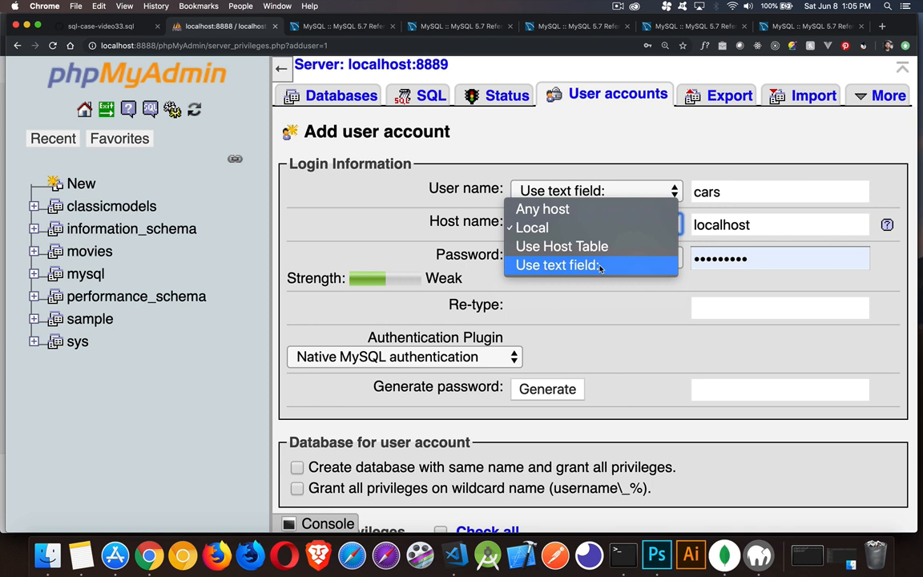
left_click(583, 209)
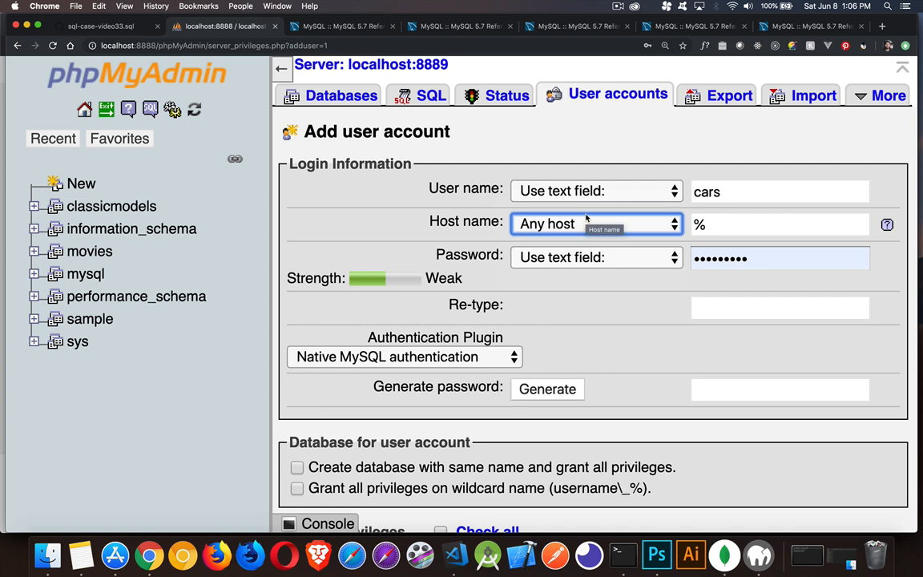
left_click(586, 224)
left_click(580, 245)
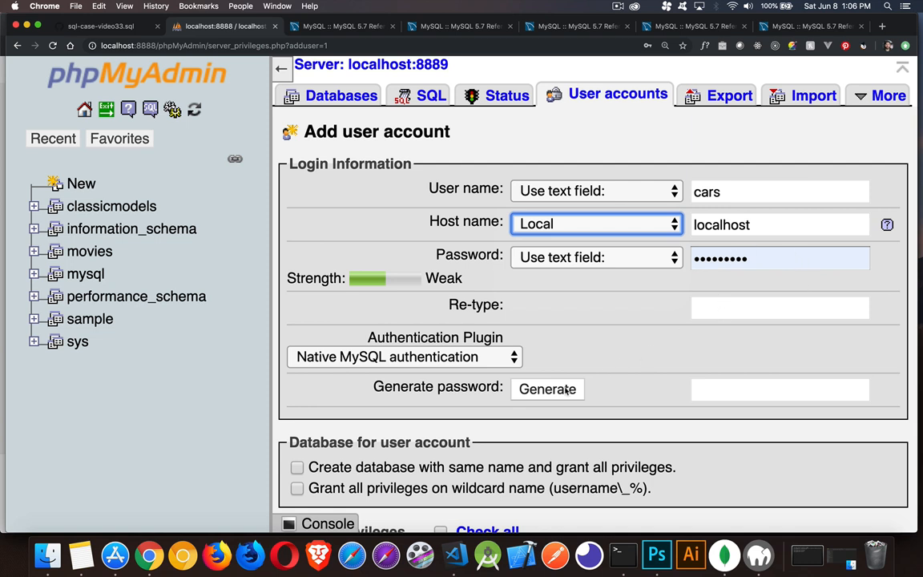
Replace the prefilled account password with a new one and enter it again in the re-type field
left_click(745, 259)
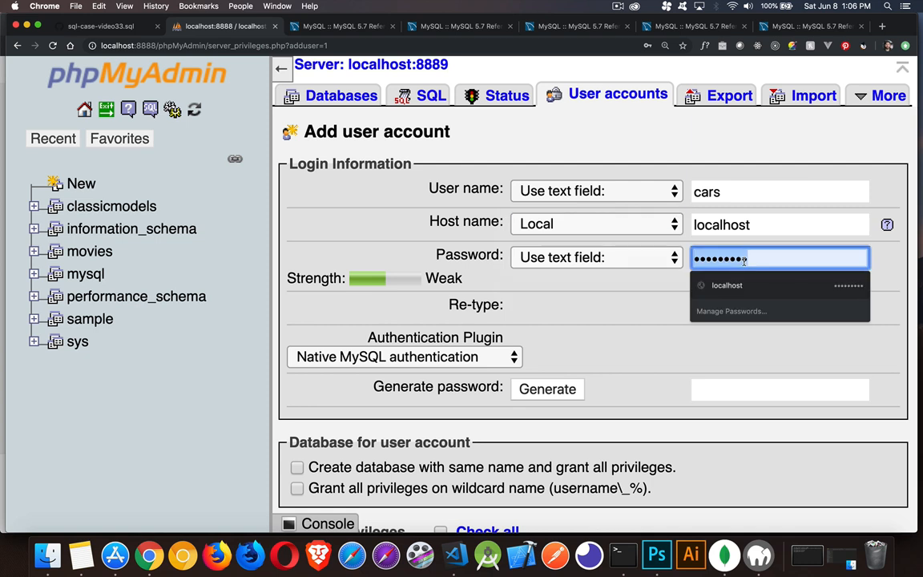
type("password")
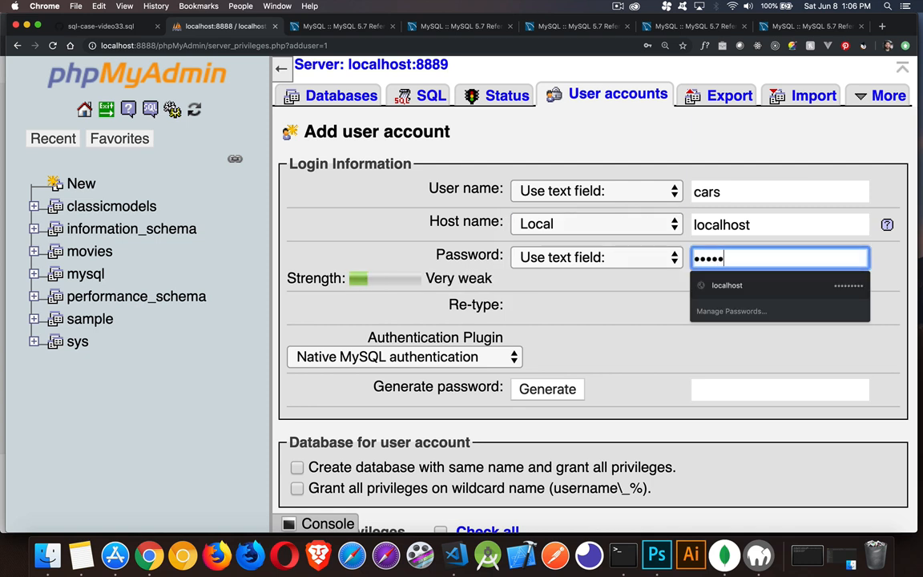
key("Tab")
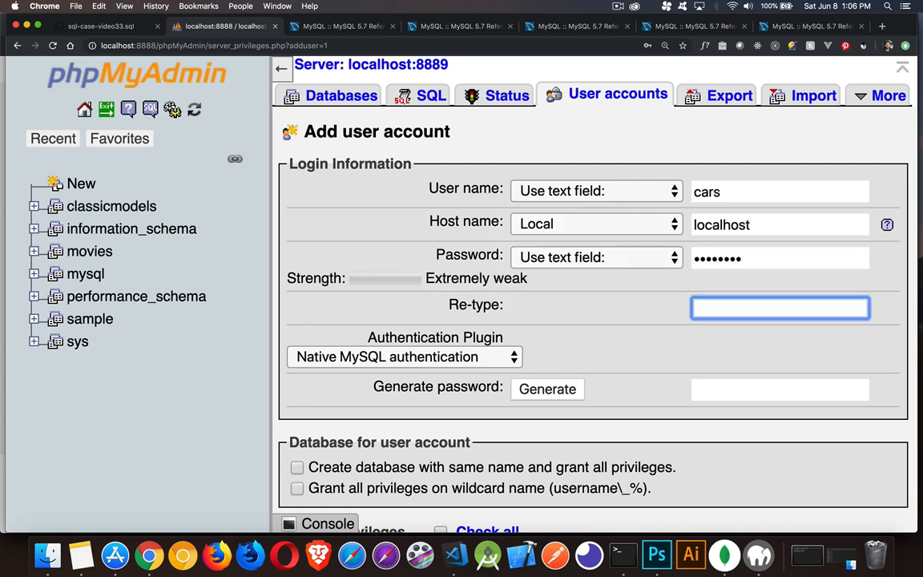
type("password")
Review the database, global privilege and SSL options, and create the cars account without granting any global privileges
scroll(636, 319, "down", 2)
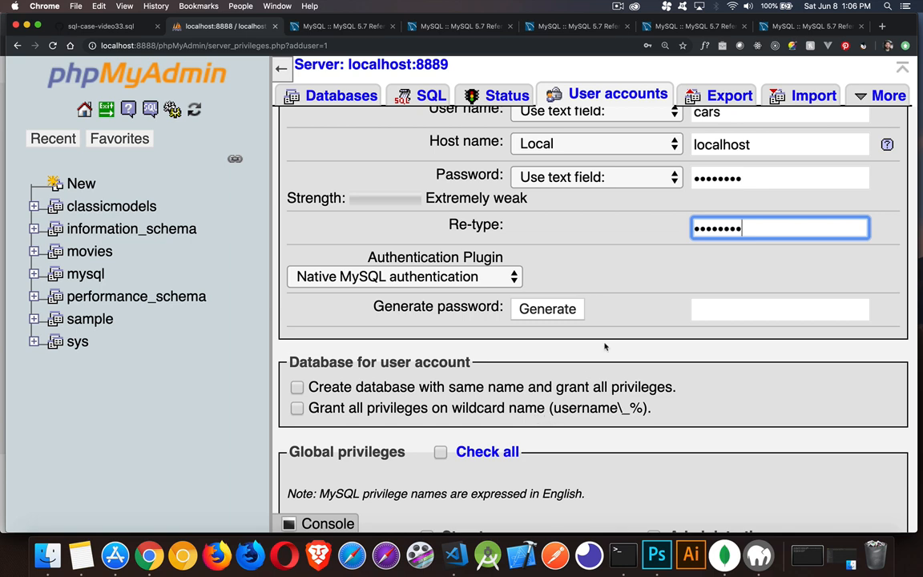
scroll(655, 273, "up", 1)
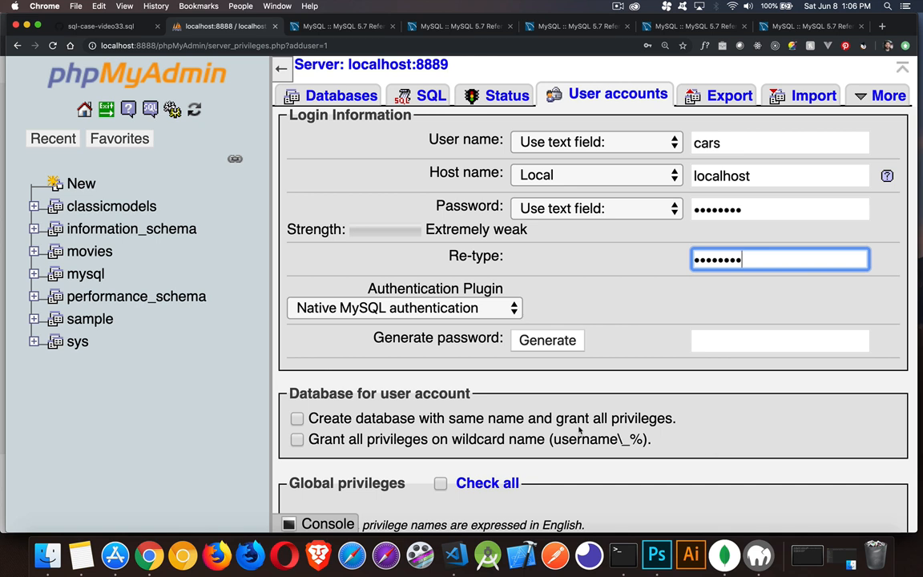
scroll(521, 400, "down", 2)
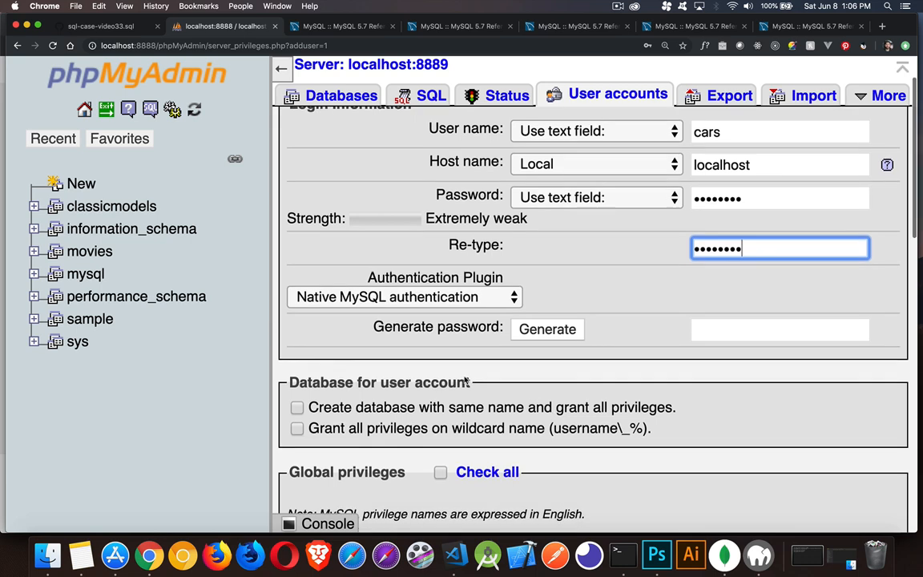
scroll(465, 379, "down", 5)
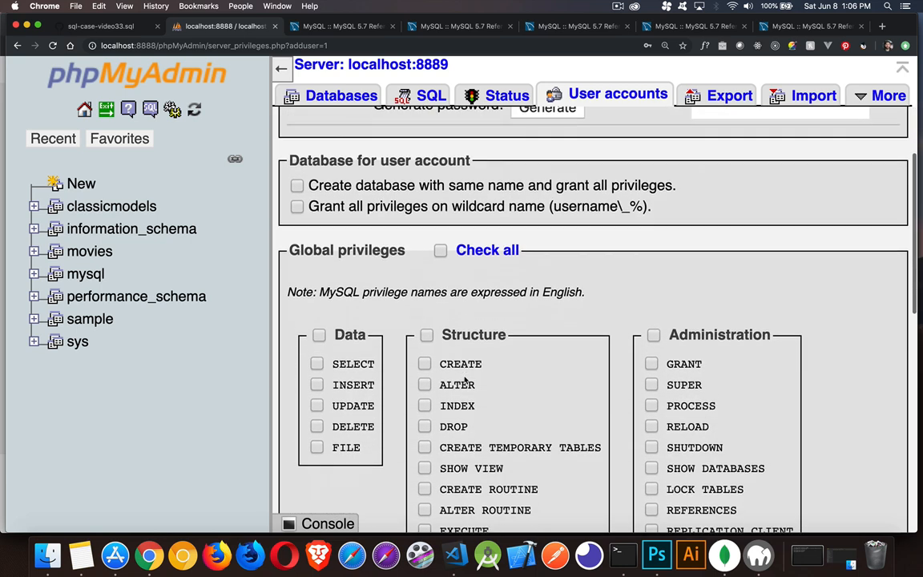
scroll(463, 375, "down", 2)
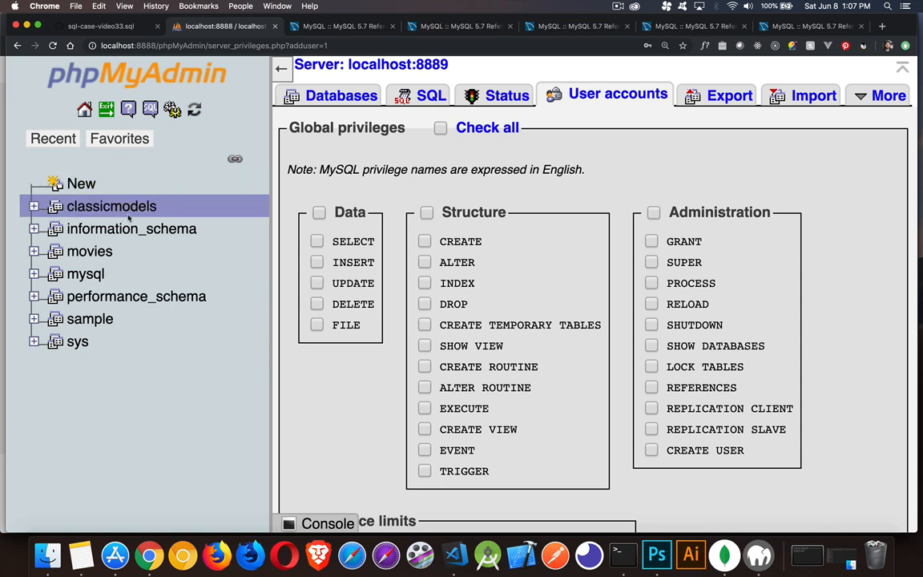
scroll(325, 418, "down", 1)
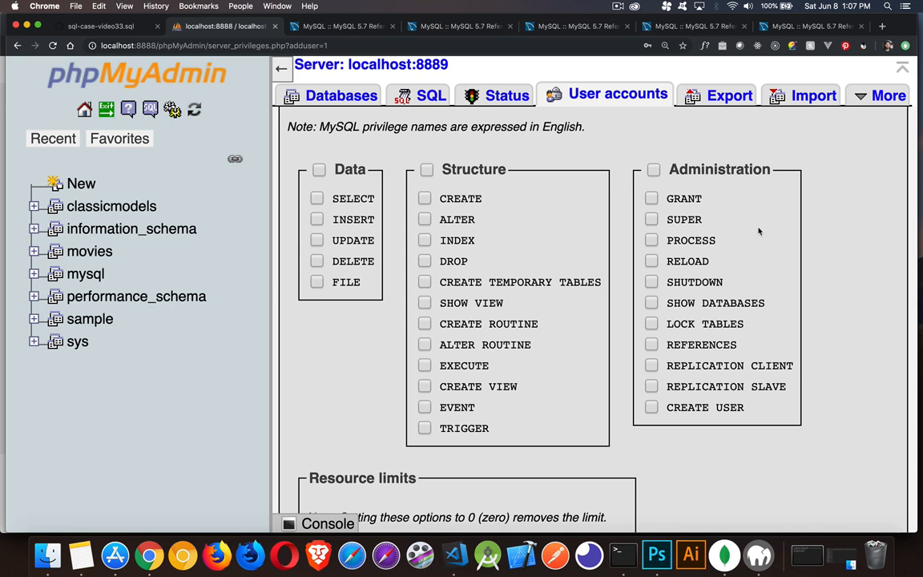
scroll(758, 231, "down", 10)
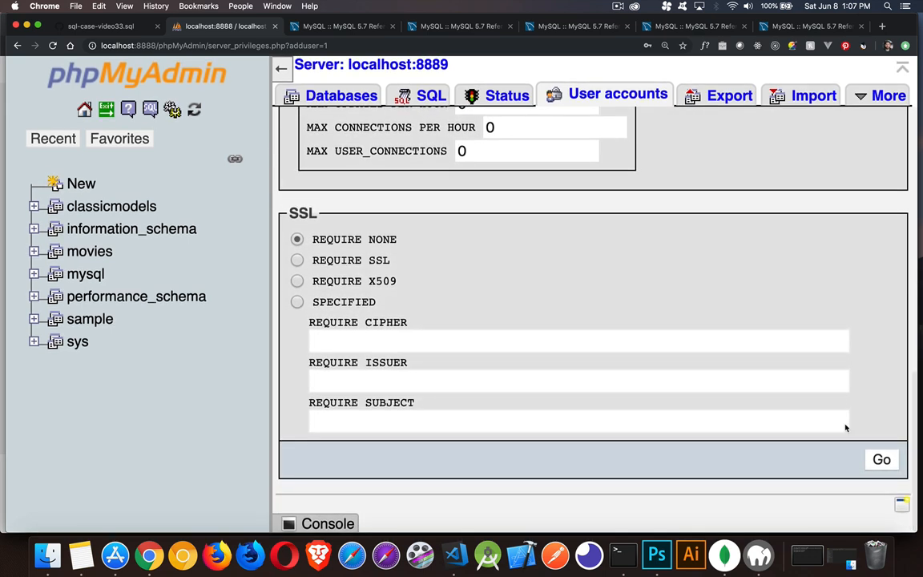
left_click(881, 453)
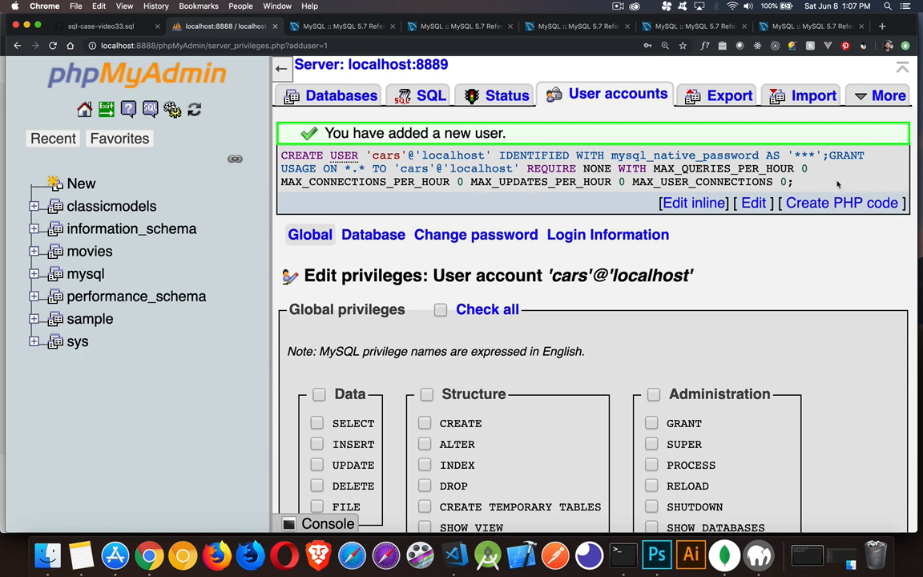
Open the database-specific privileges of the cars account for the classicmodels database
double_click(295, 167)
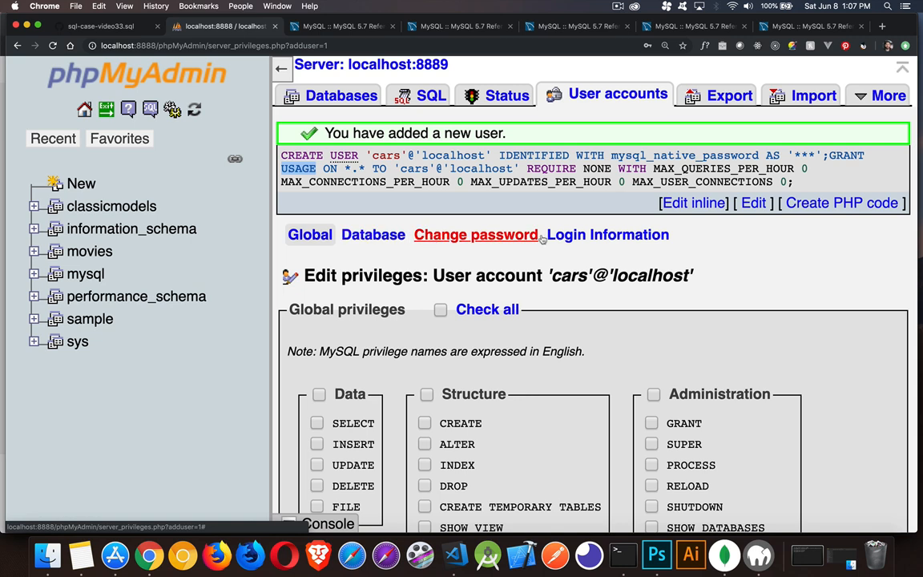
left_click(373, 237)
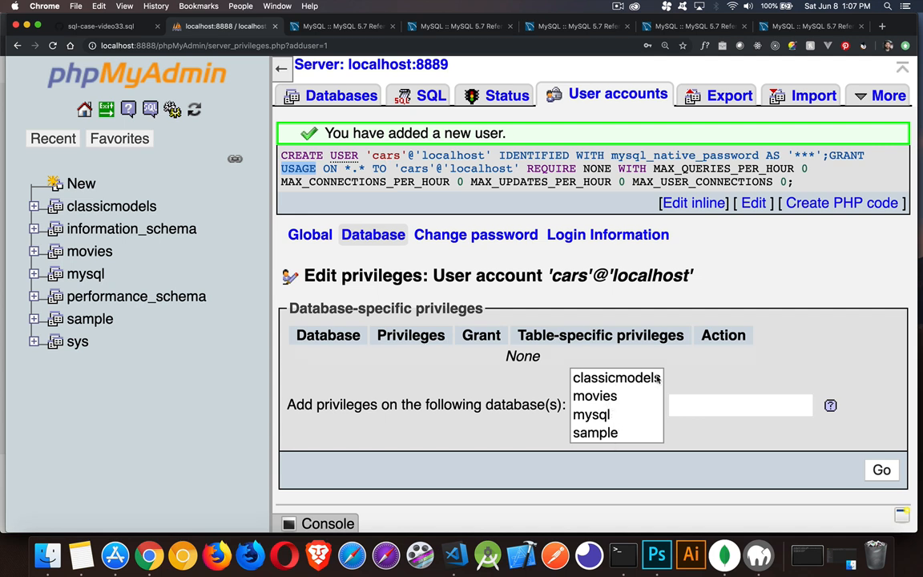
left_click(617, 381)
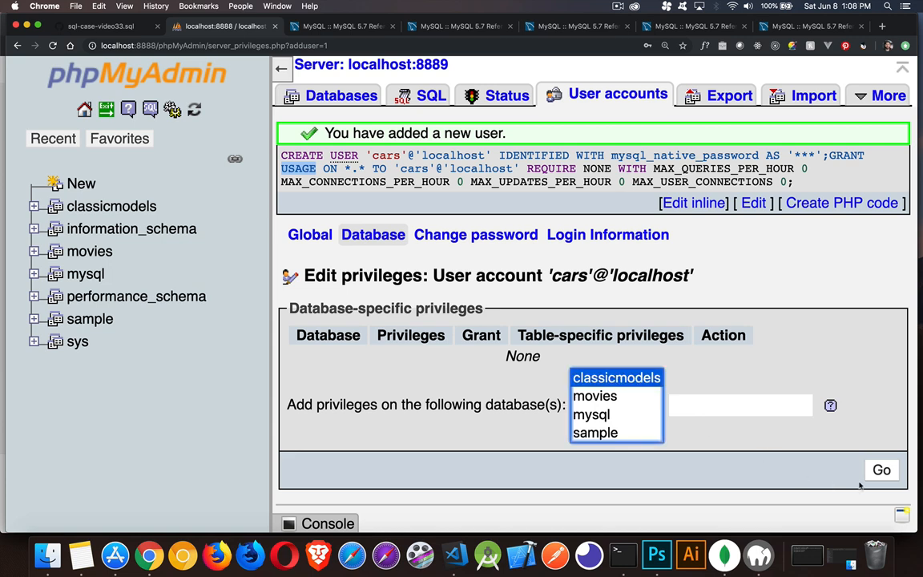
left_click(880, 470)
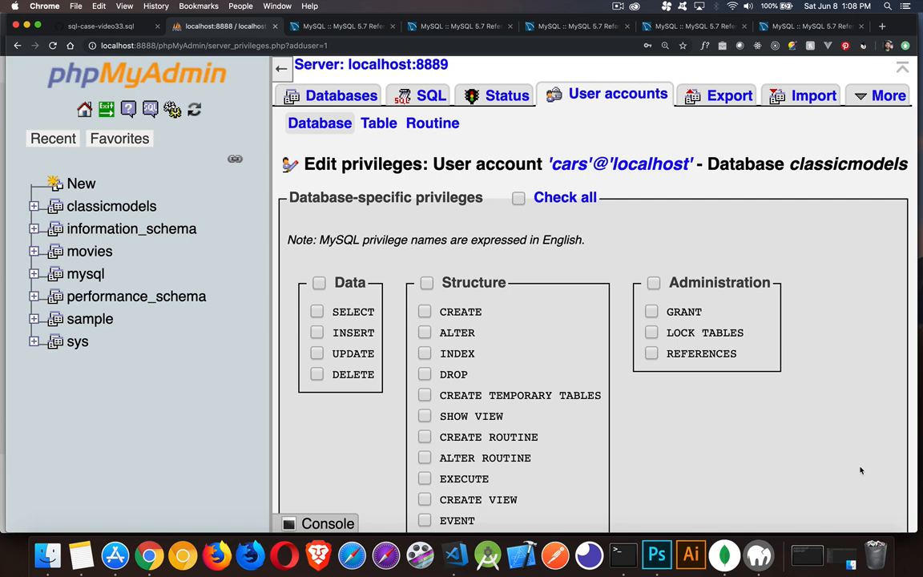
Grant the cars account all Data and Structure privileges on classicmodels, leaving out the Administration ones
scroll(901, 468, "down", 2)
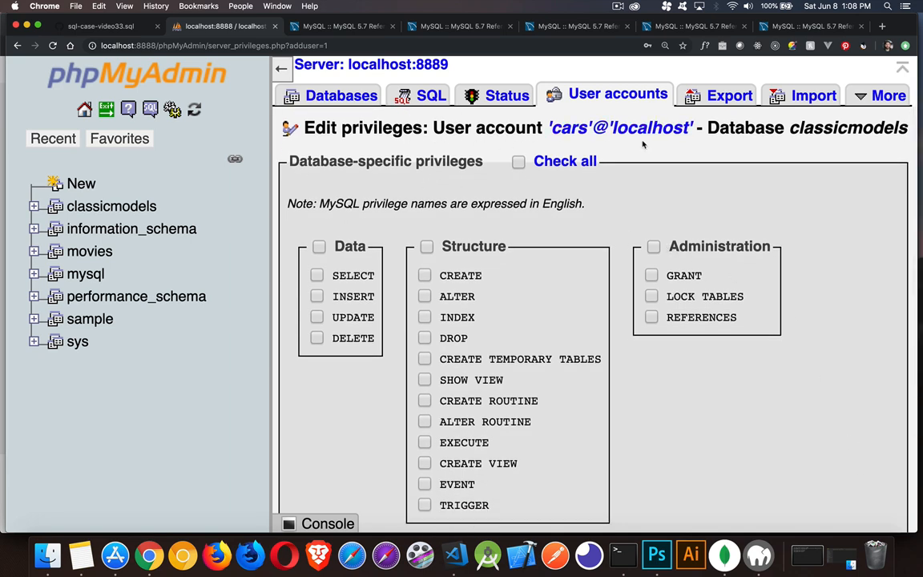
double_click(840, 133)
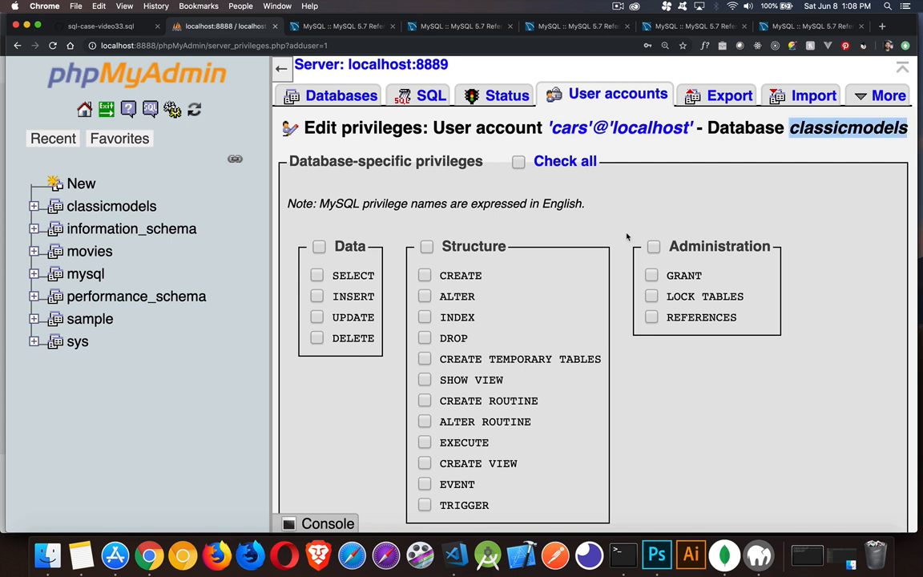
left_click(319, 248)
left_click(427, 247)
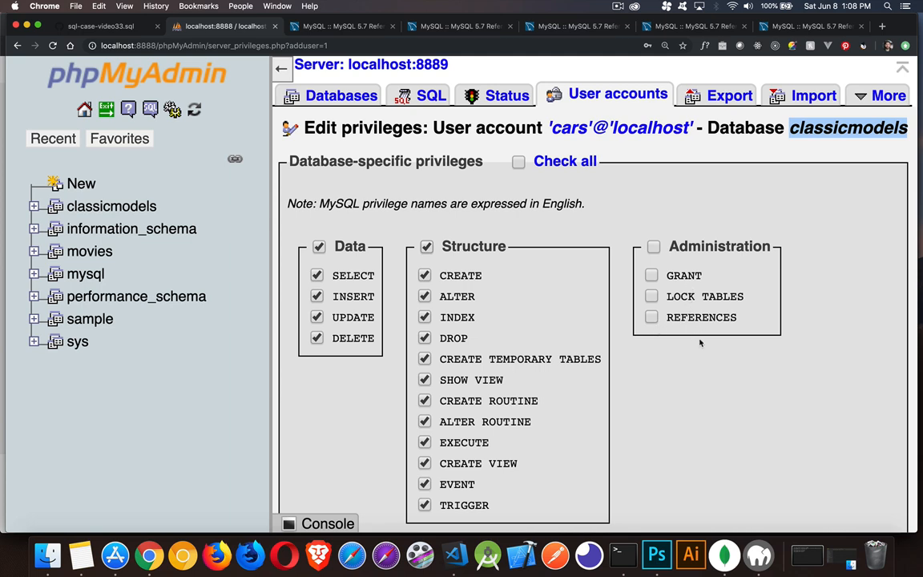
scroll(699, 382, "down", 2)
scroll(698, 382, "down", 2)
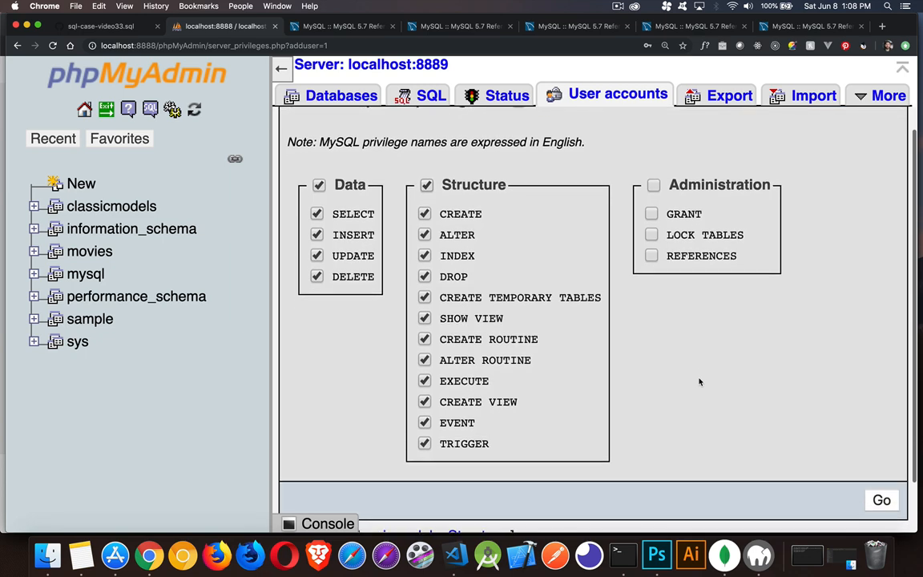
left_click(881, 465)
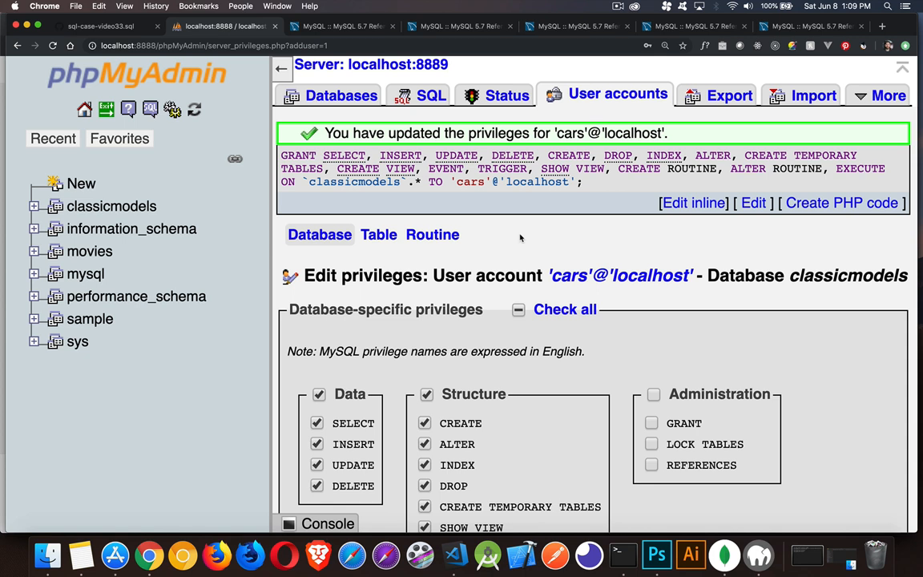
Switch to config.inc.php in Visual Studio Code and check where the file sits in Finder, in MAMP's bin/phpMyAdmin folder
left_click(454, 554)
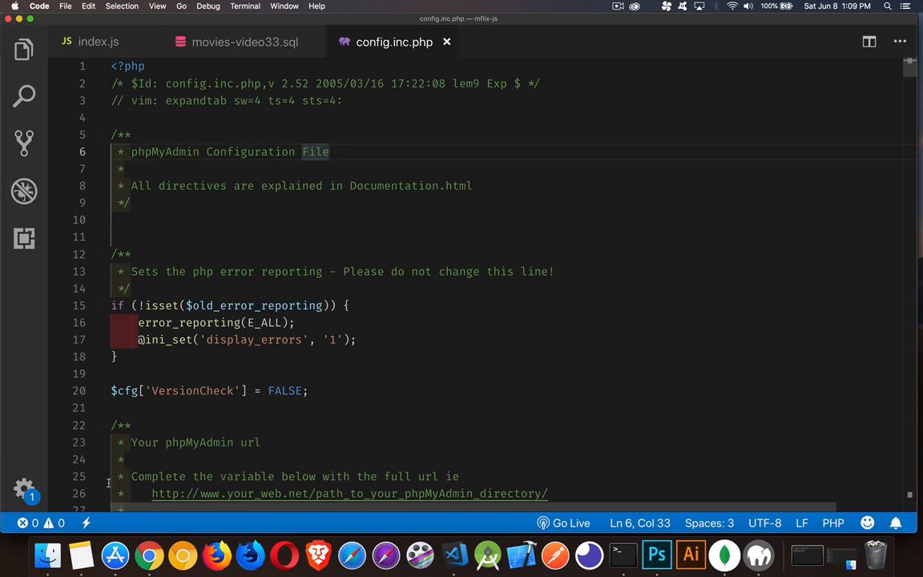
left_click(47, 554)
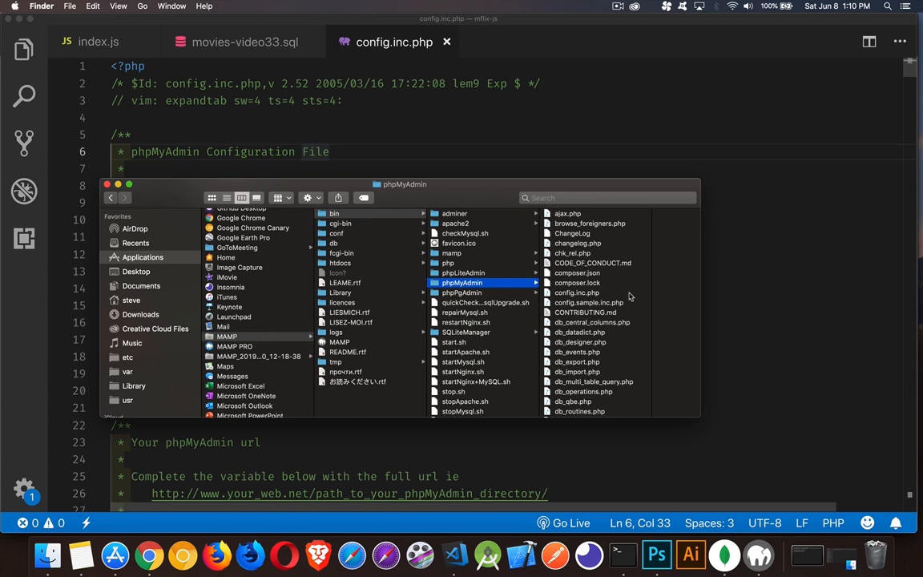
left_click(728, 232)
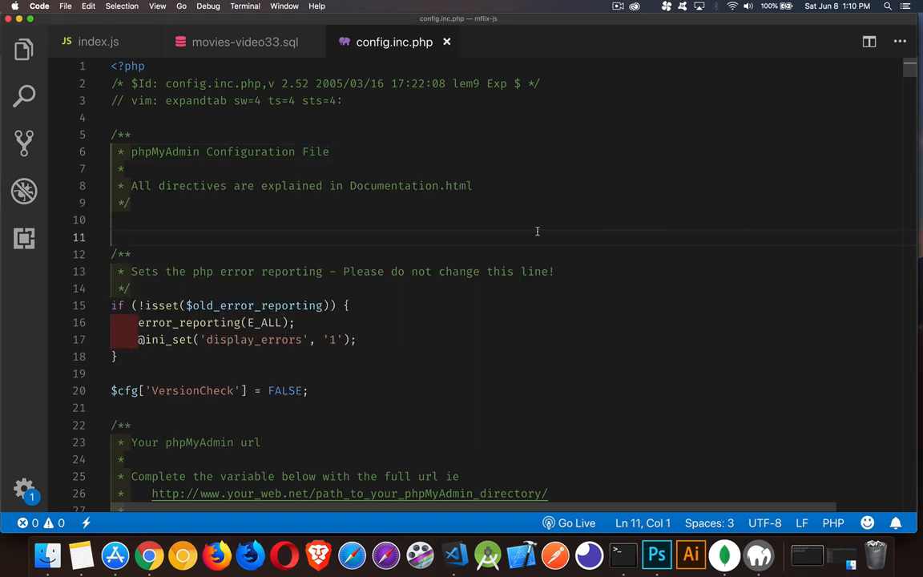
Find the server user and password settings in config.inc.php and examine the credentials phpMyAdmin logs in with
scroll(538, 233, "down", 15)
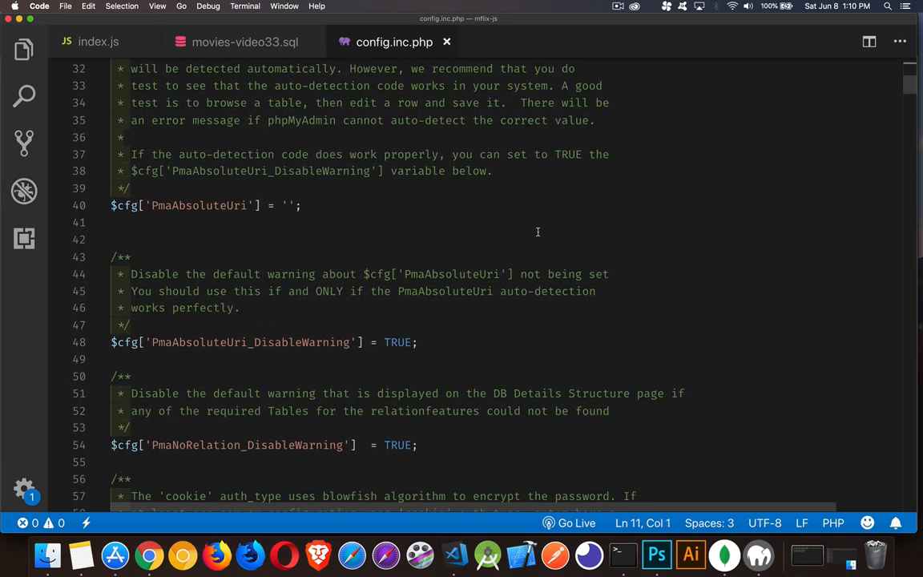
scroll(537, 232, "down", 8)
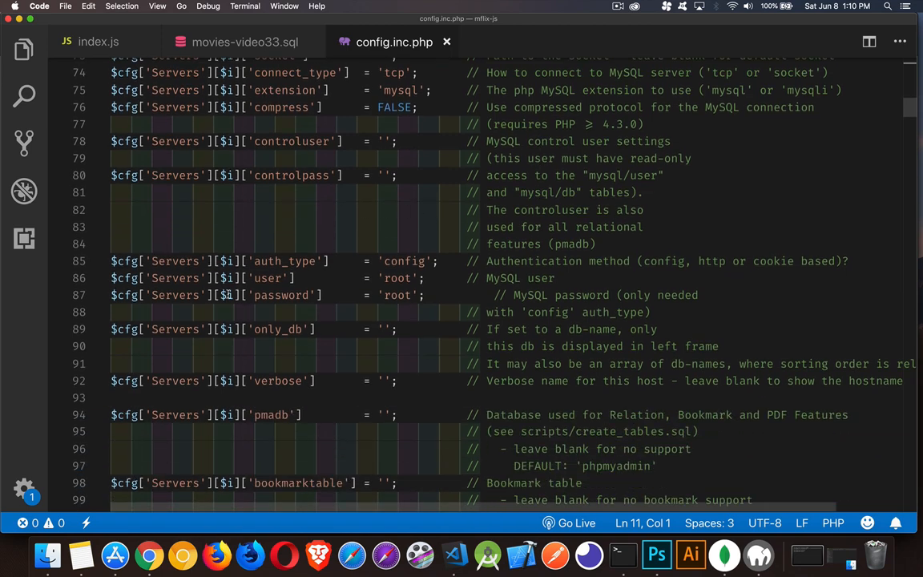
left_click(277, 277)
double_click(276, 277)
left_click(272, 294)
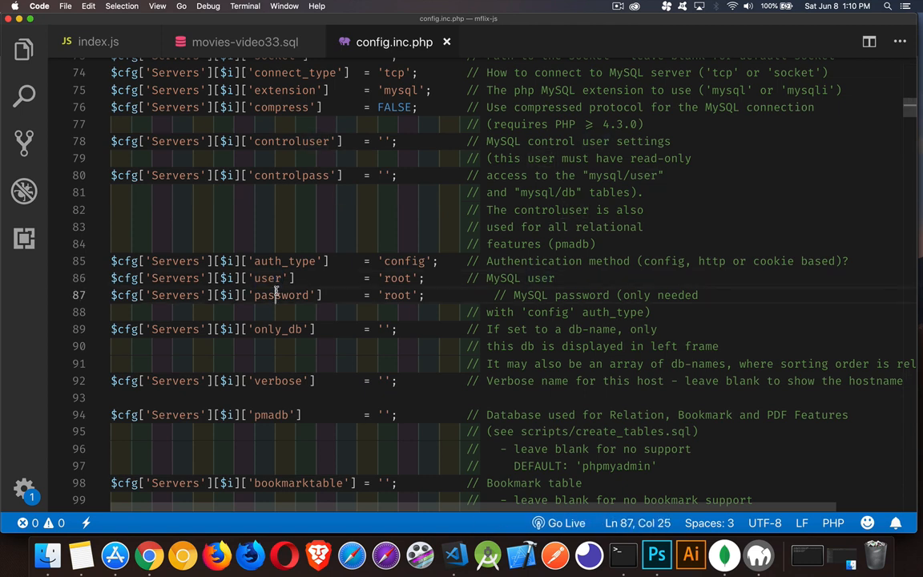
double_click(273, 294)
left_click(433, 295)
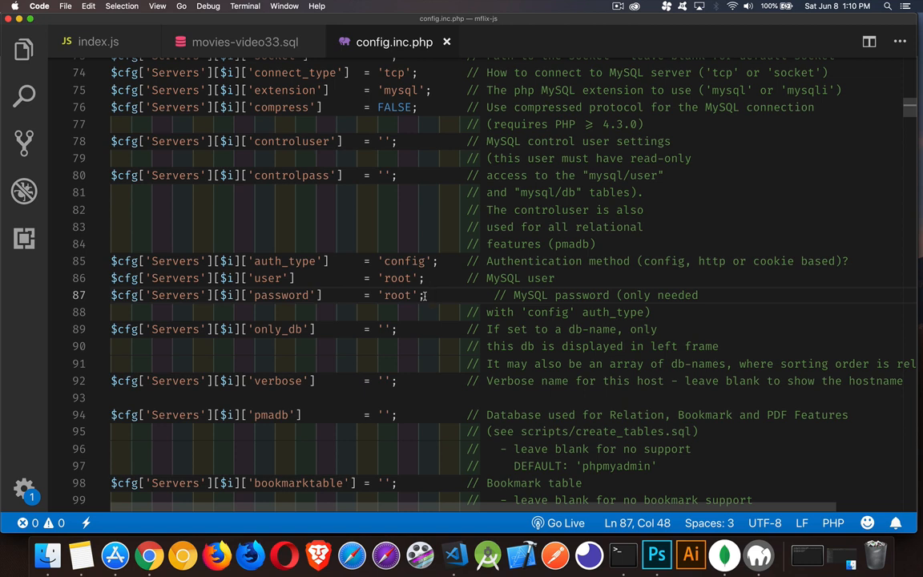
double_click(395, 277)
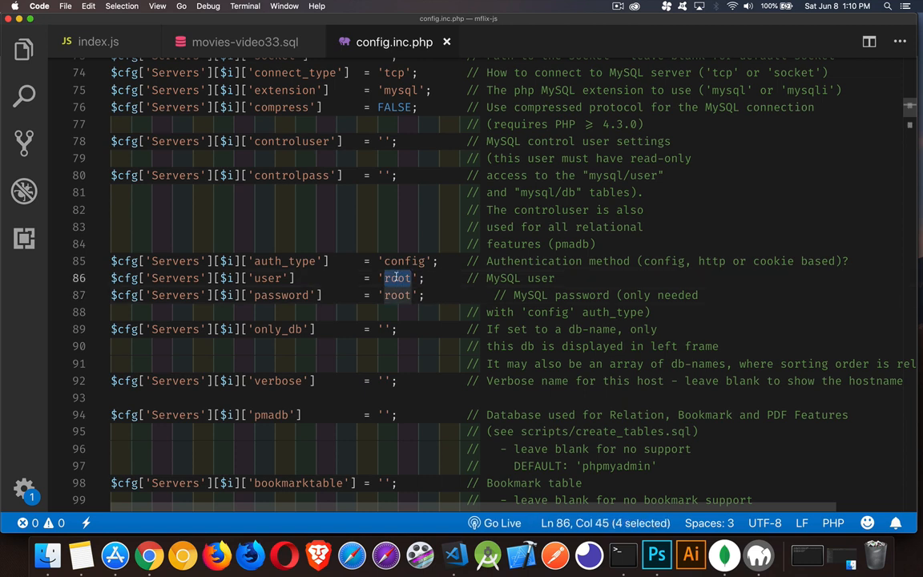
double_click(396, 295)
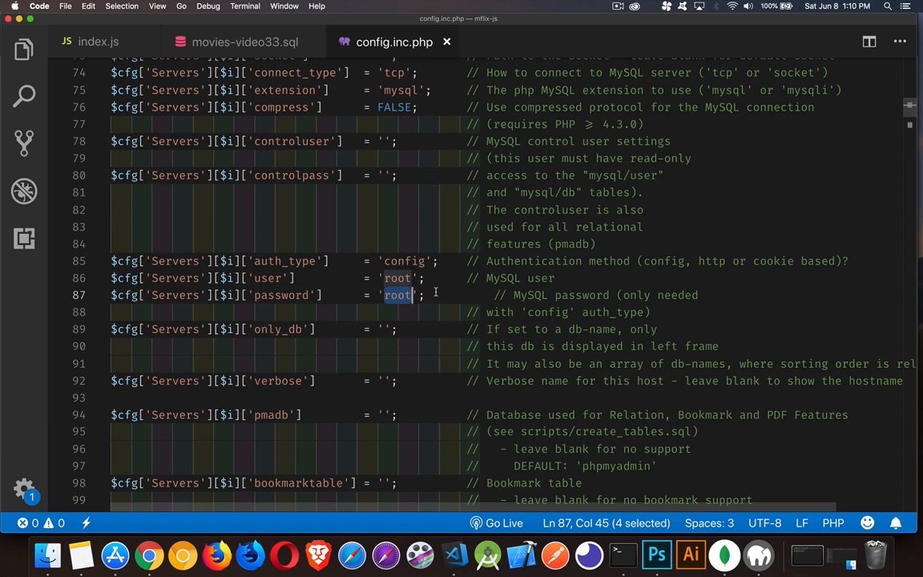
Set the MySQL user in config.inc.php to cars, replace the password value with that account's password, and save the file
double_click(398, 280)
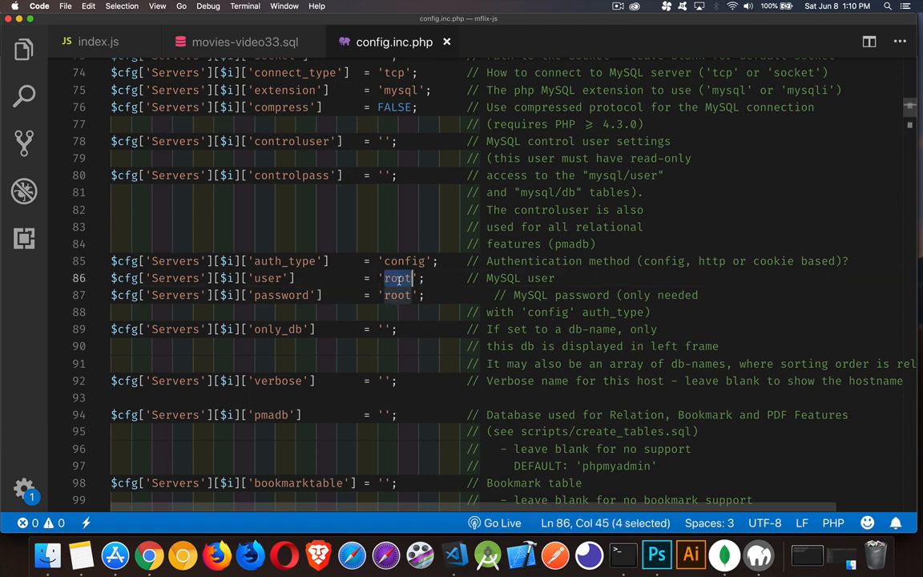
type("cars")
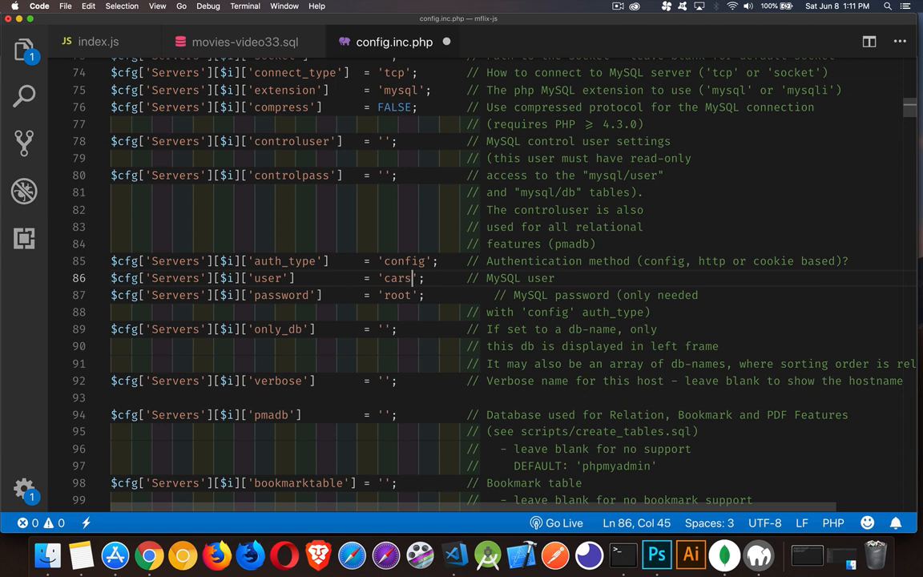
double_click(397, 296)
type("password")
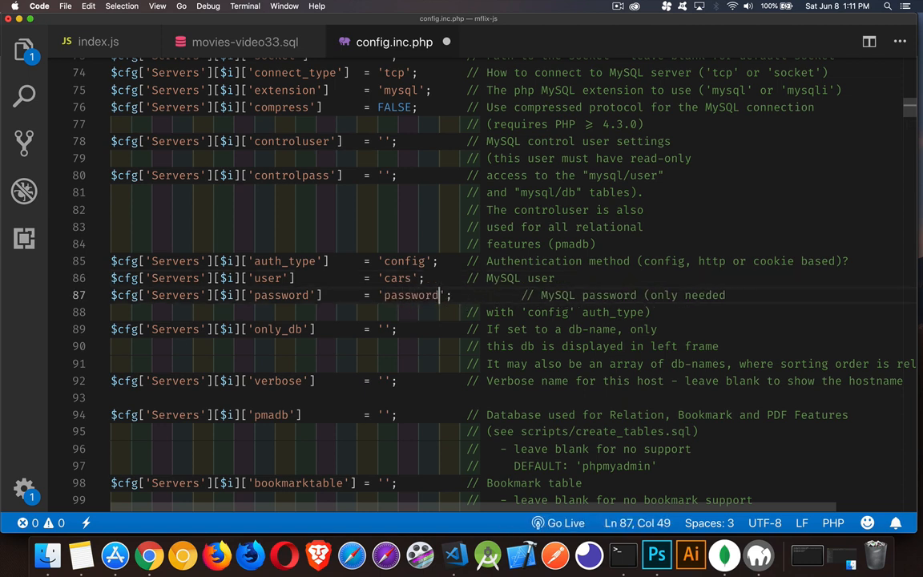
key("super+s")
Switch back to phpMyAdmin in Chrome, log out of the current session, and open the classicmodels database as the cars account
key("super+Tab")
key("super+Tab")
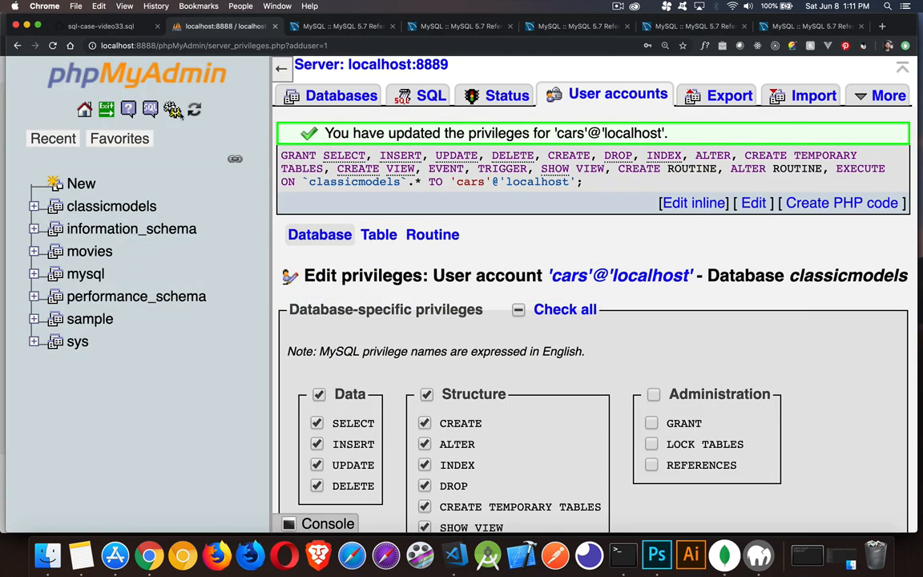
left_click(106, 110)
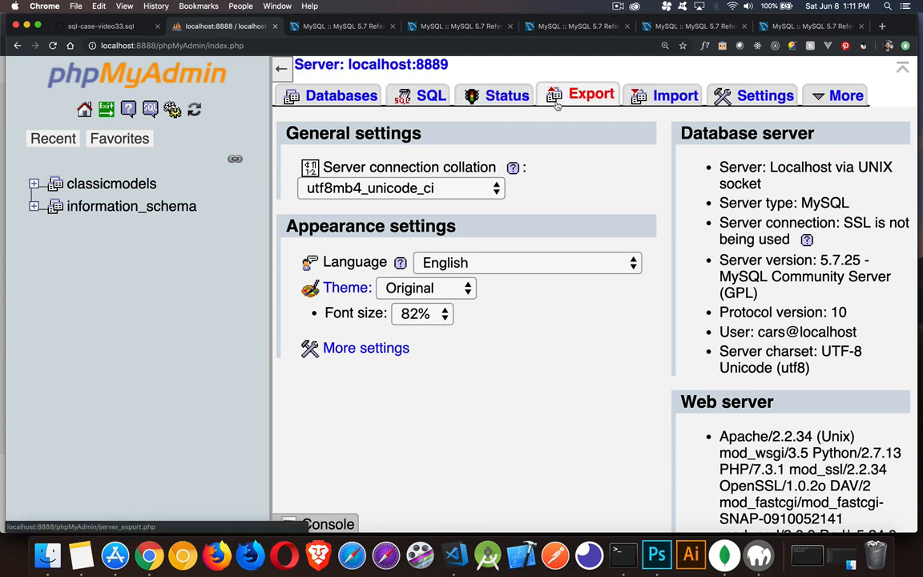
mouse_move(818, 94)
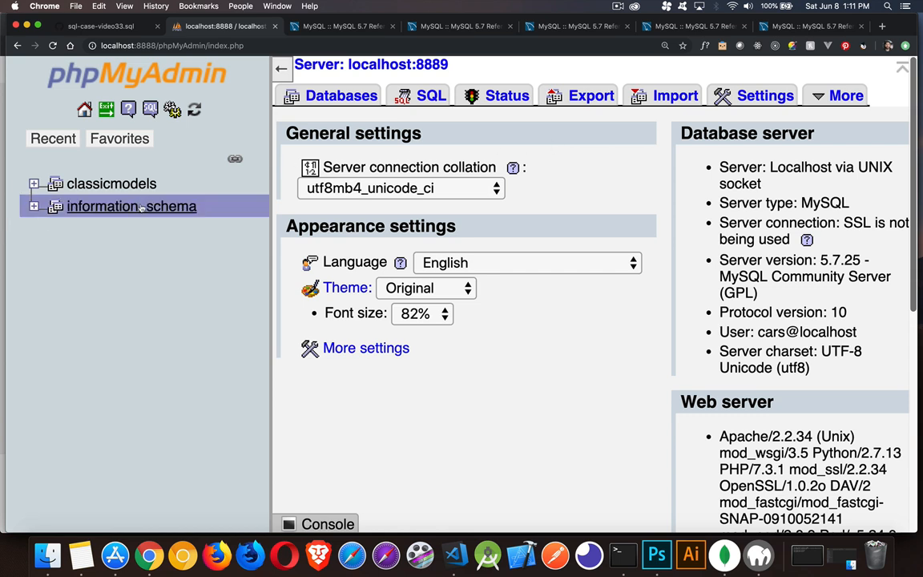
left_click(112, 183)
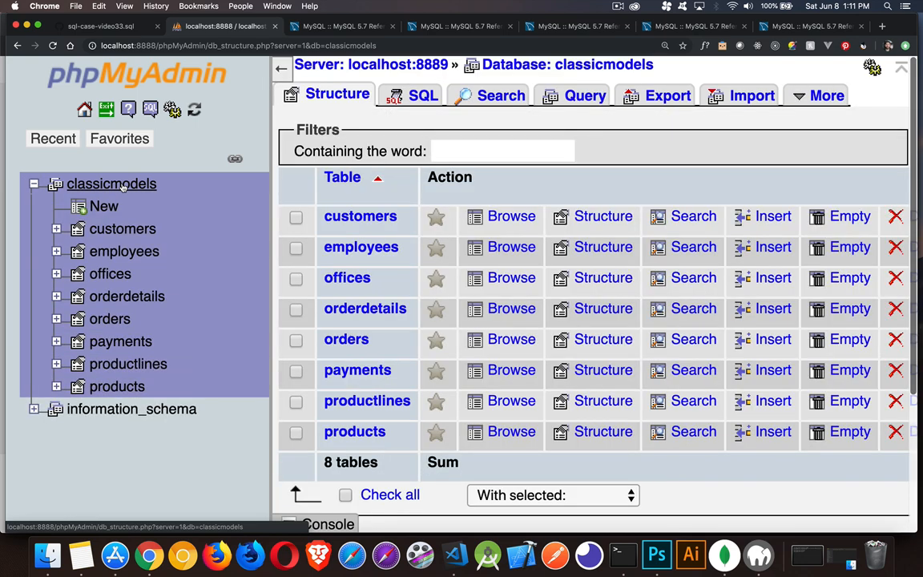